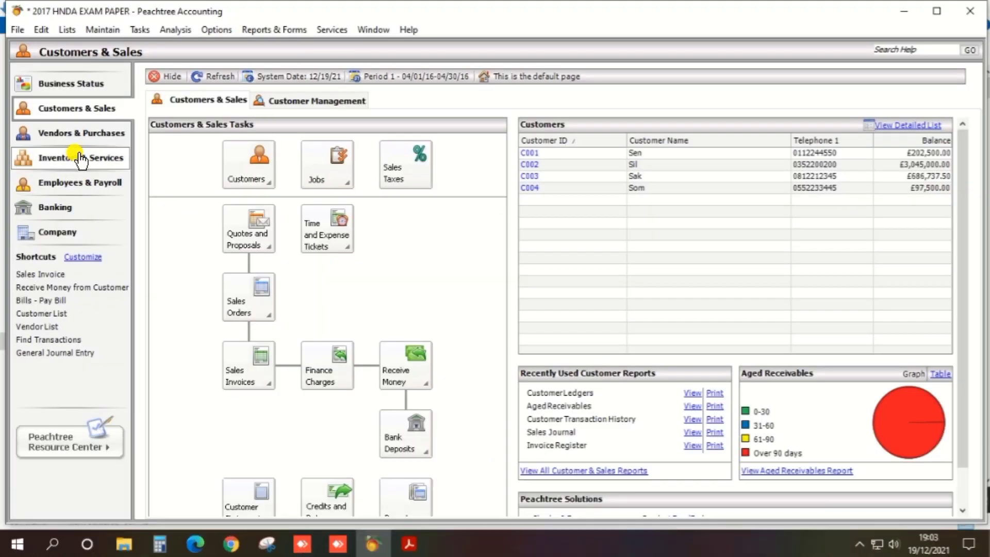
- Start a new bill from Vendors & Purchases and pick vendor V001, Rajan PLC
{"action": "left_click", "coordinate": [104, 135]}
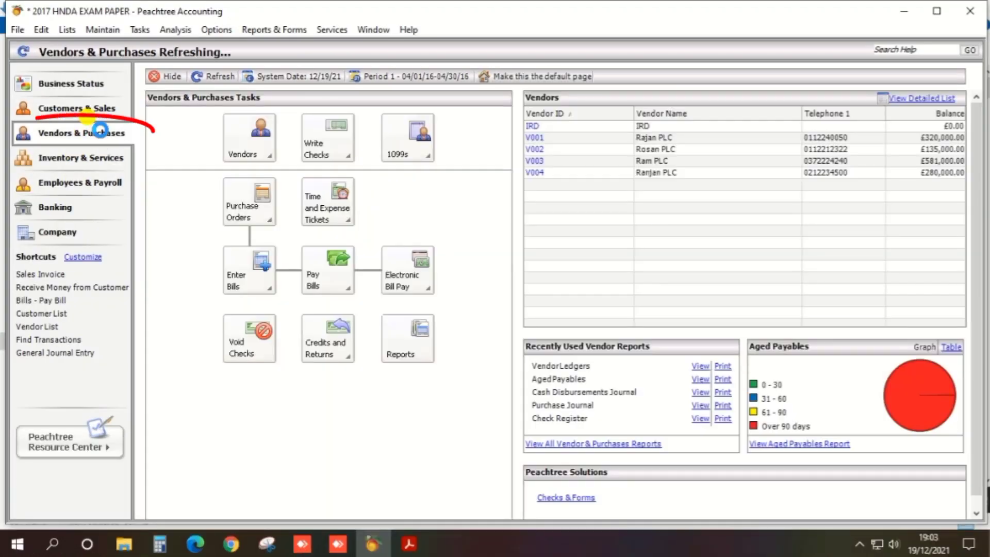
{"action": "left_click", "coordinate": [244, 272]}
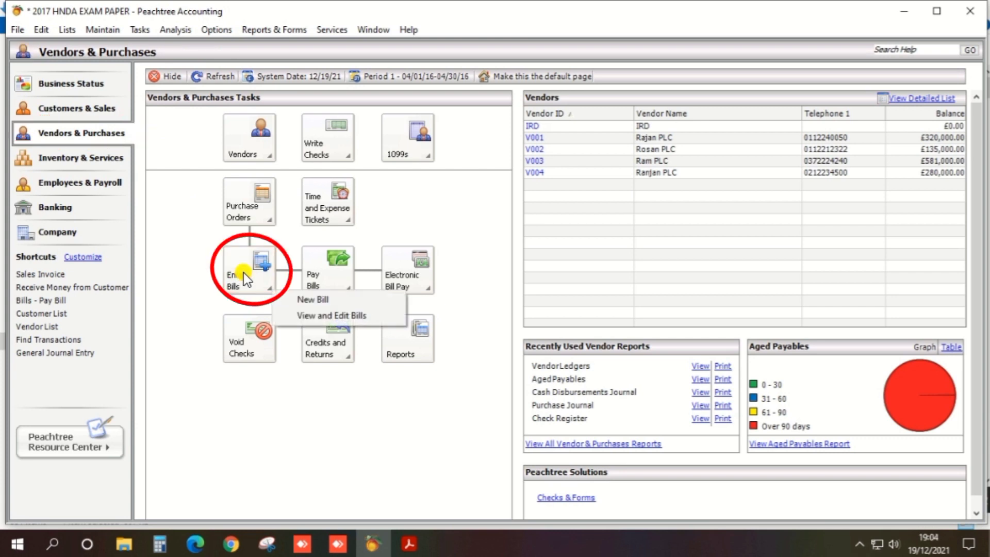
{"action": "left_click", "coordinate": [301, 302]}
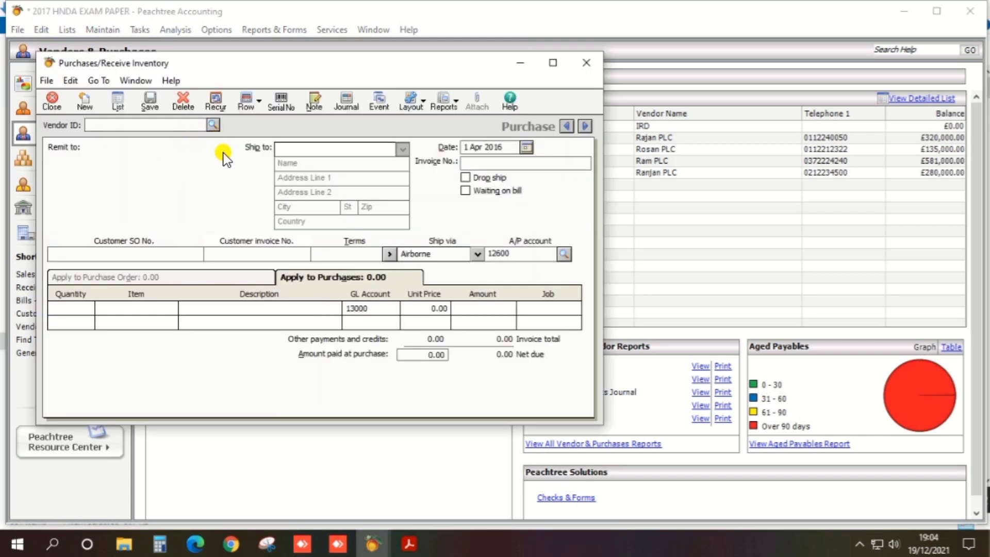
{"action": "key", "text": "alt+Tab"}
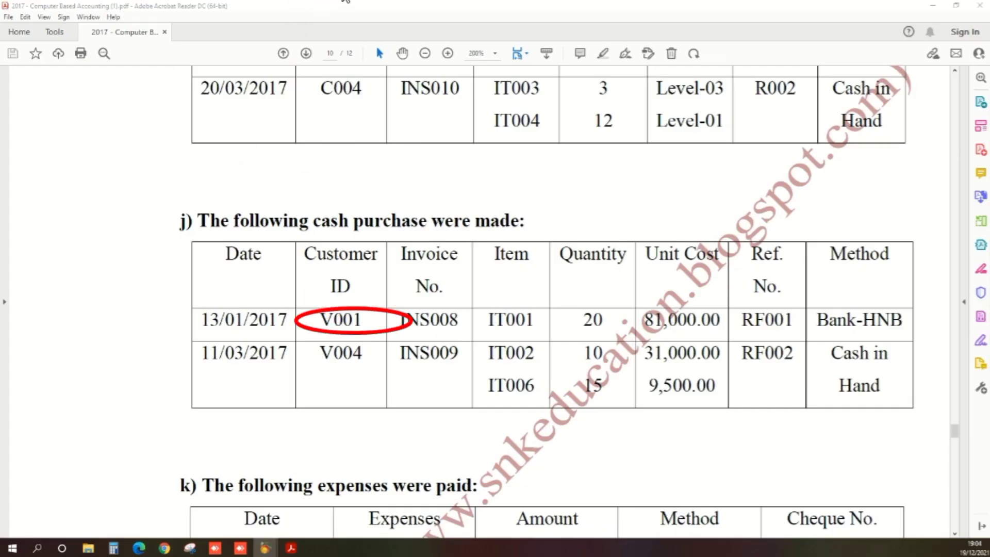
{"action": "key", "text": "alt+Tab"}
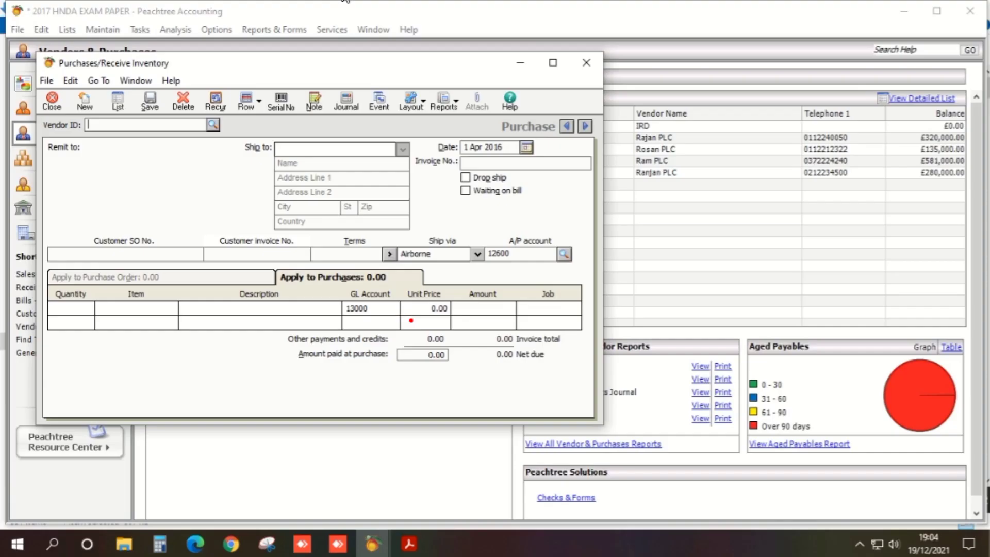
{"action": "left_click", "coordinate": [213, 124]}
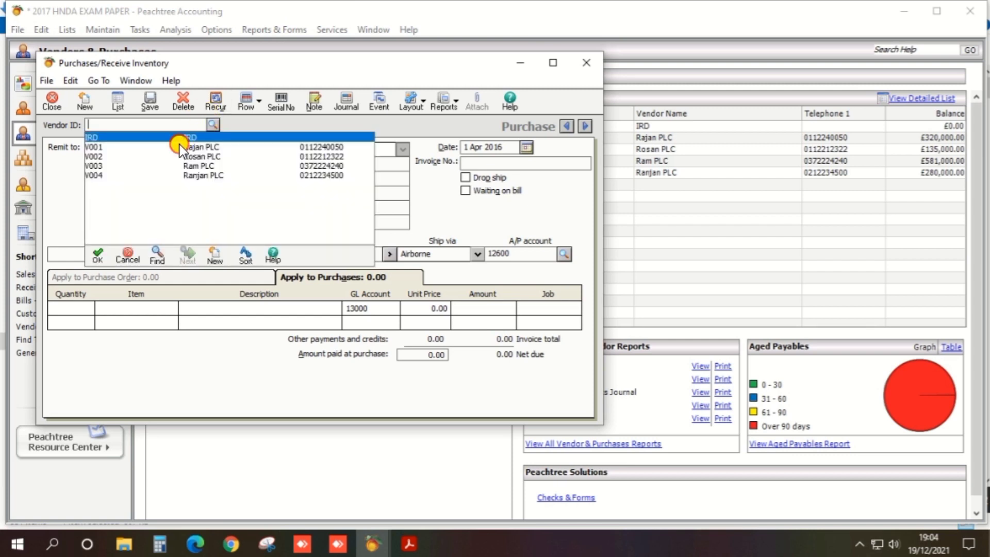
{"action": "double_click", "coordinate": [180, 145]}
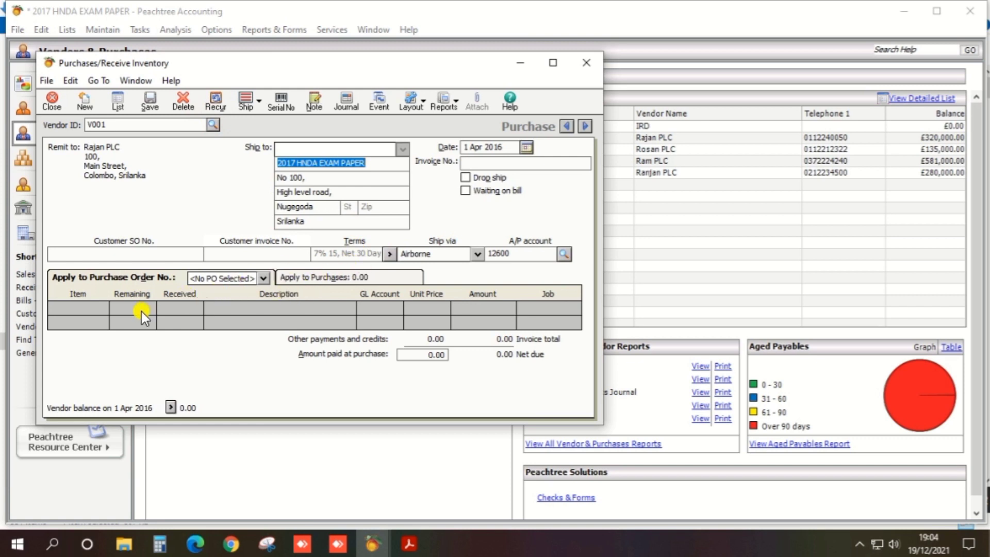
- Switch to Apply to Purchases and date the purchase 13 Jan 2017
{"action": "left_click", "coordinate": [331, 273]}
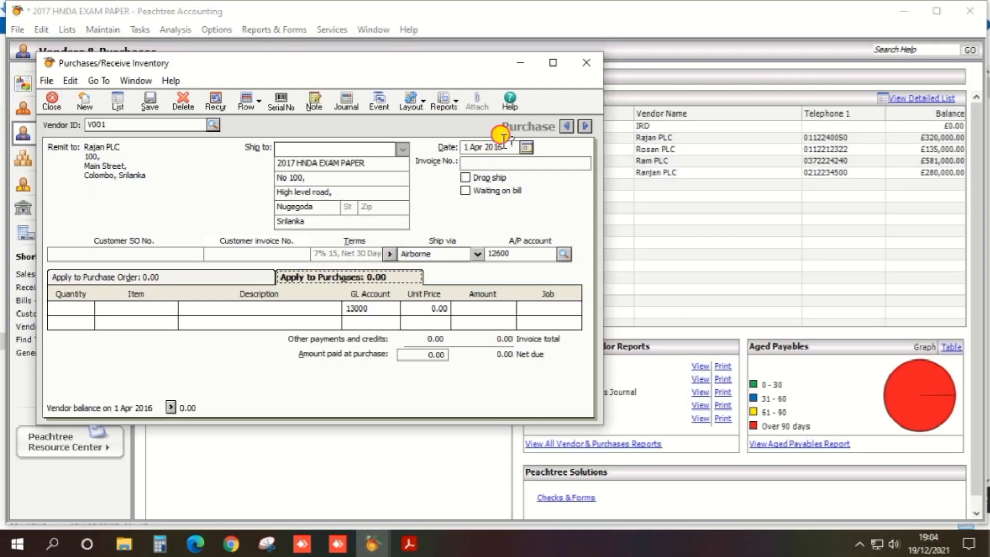
{"action": "left_click", "coordinate": [504, 140]}
{"action": "type", "text": "13012017"}
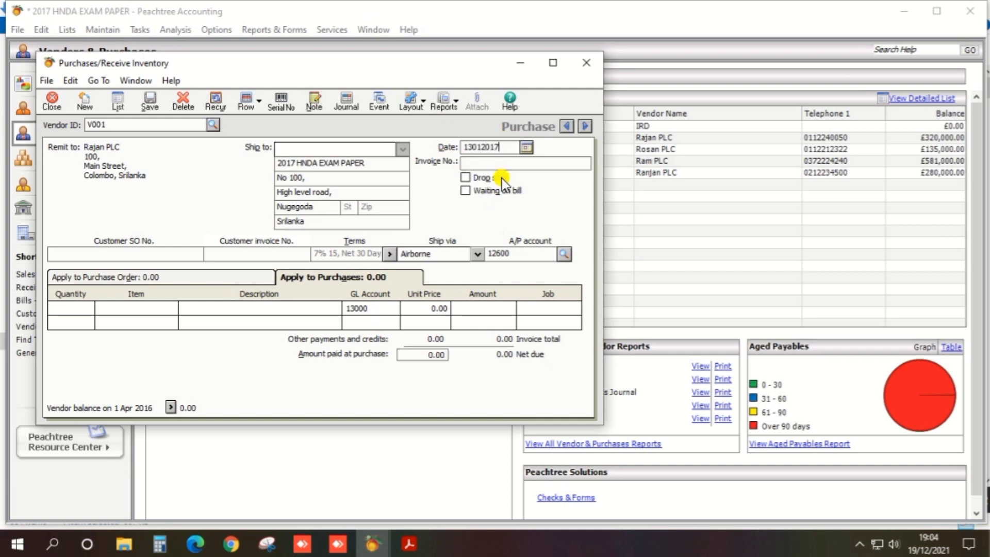
{"action": "left_click", "coordinate": [508, 163]}
- Enter invoice number INS008 for the purchase
{"action": "key", "text": "alt+Tab"}
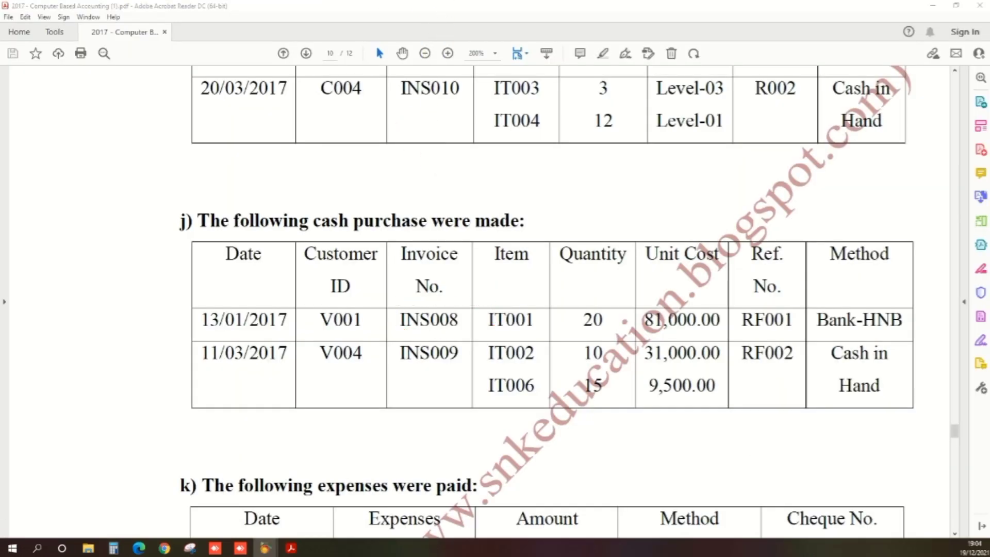
{"action": "key", "text": "alt+Tab"}
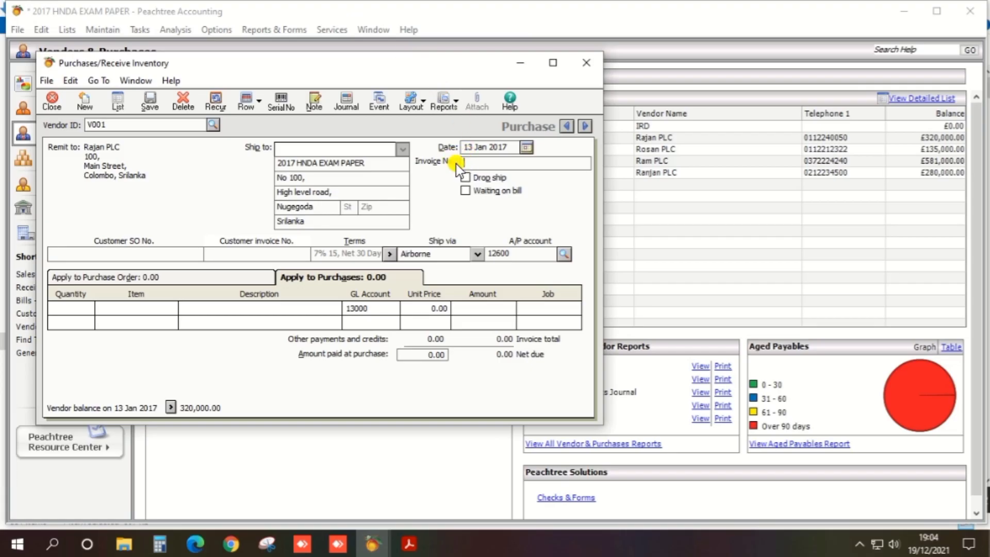
{"action": "left_click", "coordinate": [456, 163]}
{"action": "type", "text": "INS008"}
{"action": "key", "text": "Tab"}
{"action": "key", "text": "alt+Tab"}
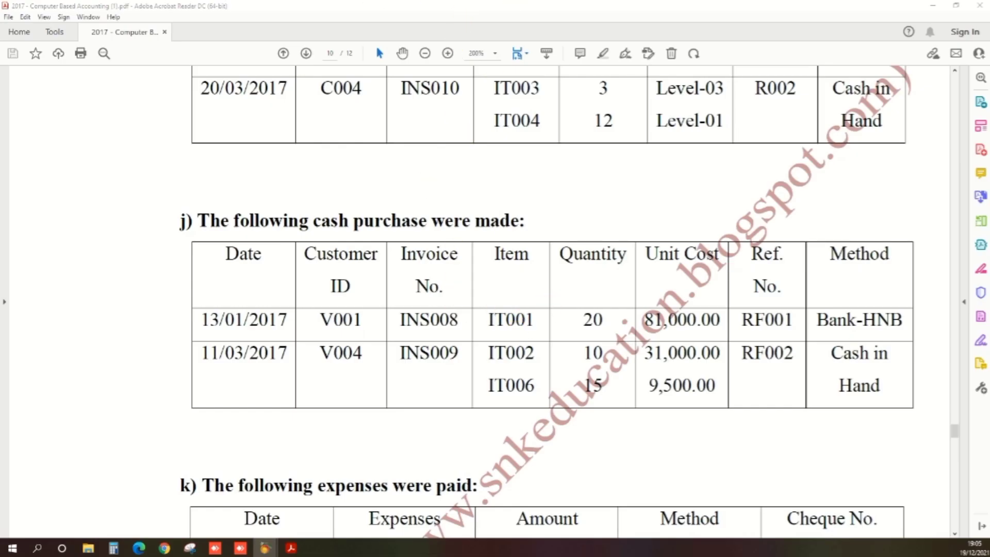
- Put item IT001, Apple I phone, on the first purchase line
{"action": "key", "text": "alt+Tab"}
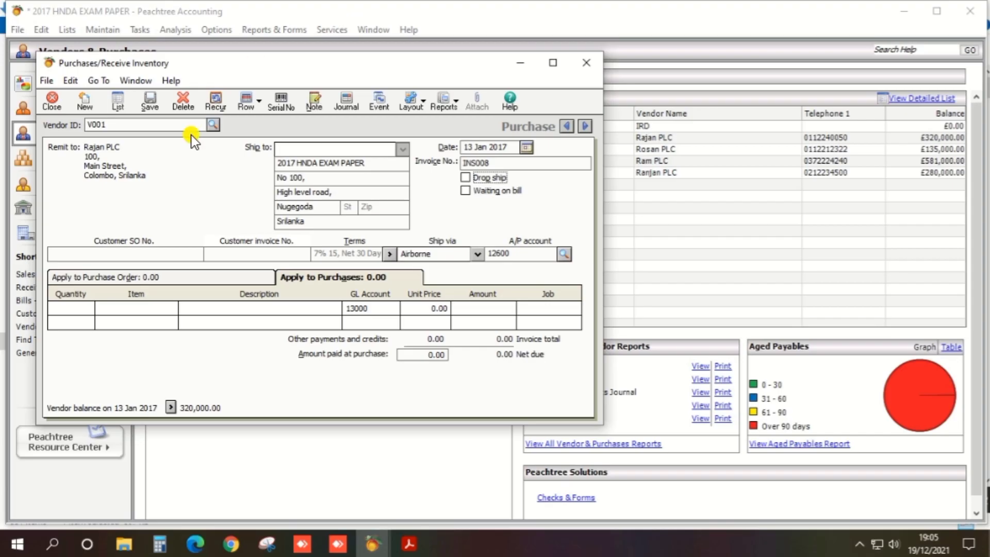
{"action": "left_click", "coordinate": [131, 307]}
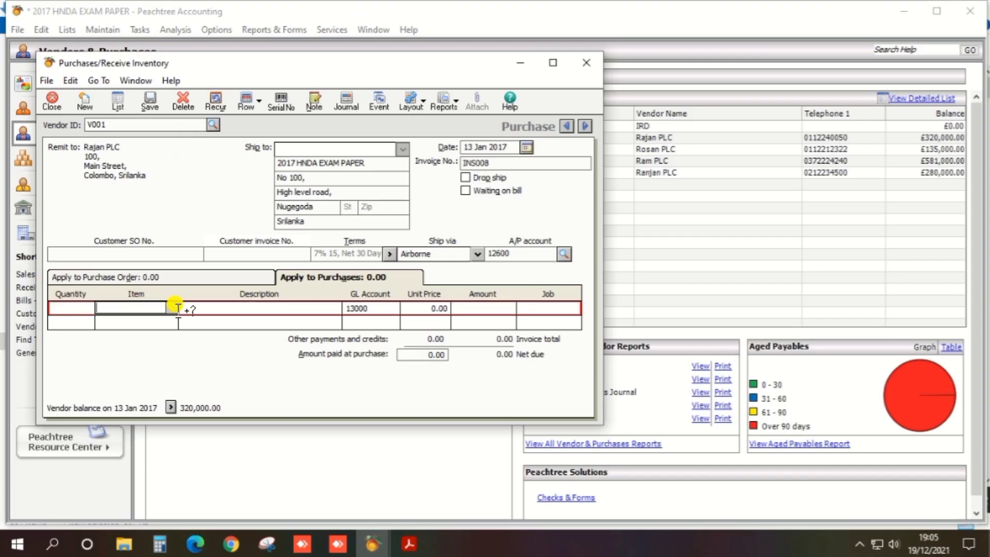
{"action": "left_click", "coordinate": [175, 309]}
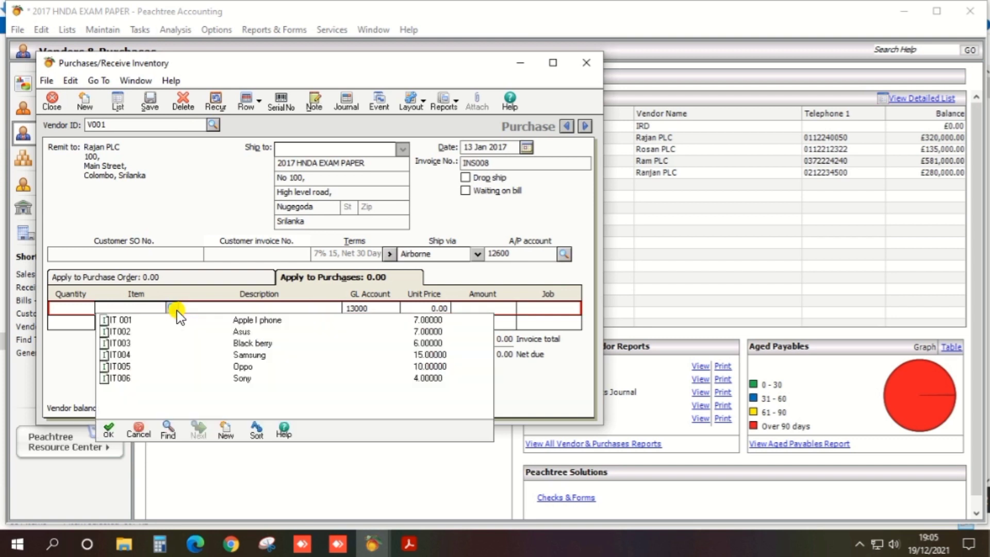
{"action": "double_click", "coordinate": [136, 328]}
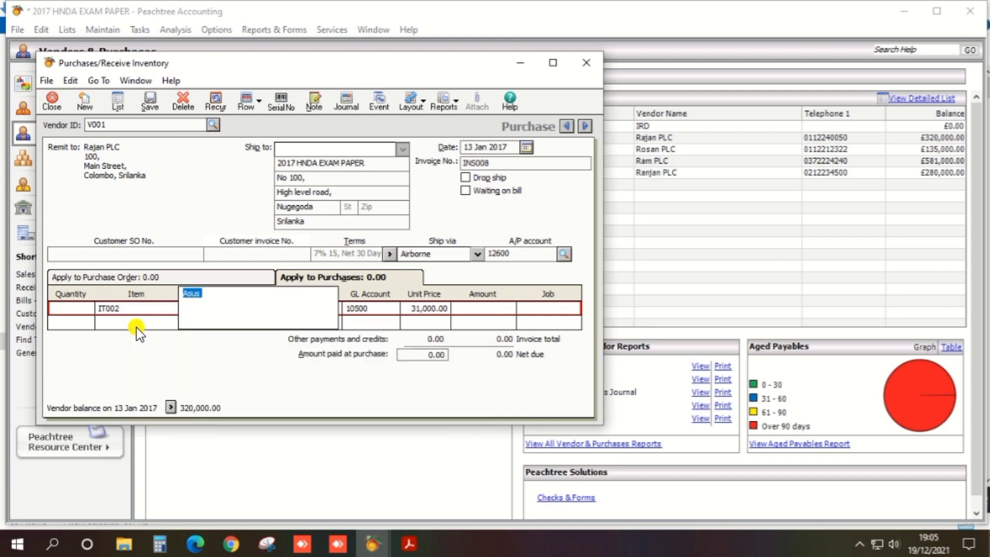
{"action": "left_click", "coordinate": [152, 305]}
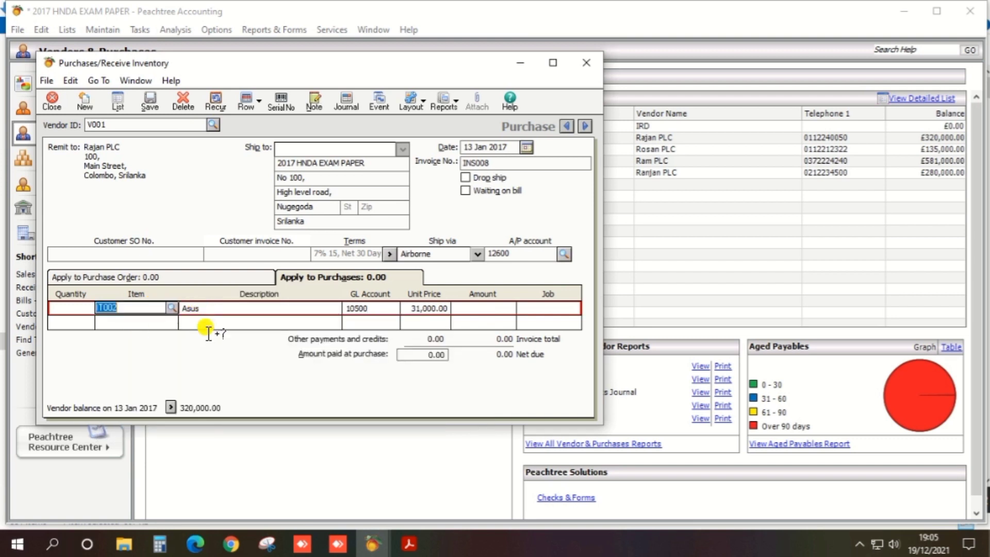
{"action": "left_click", "coordinate": [173, 309]}
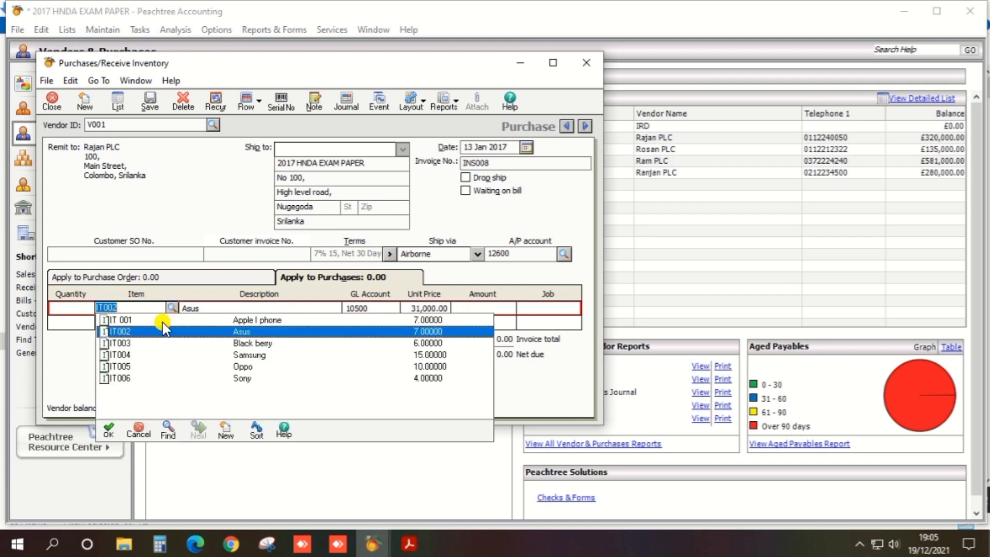
{"action": "double_click", "coordinate": [163, 322]}
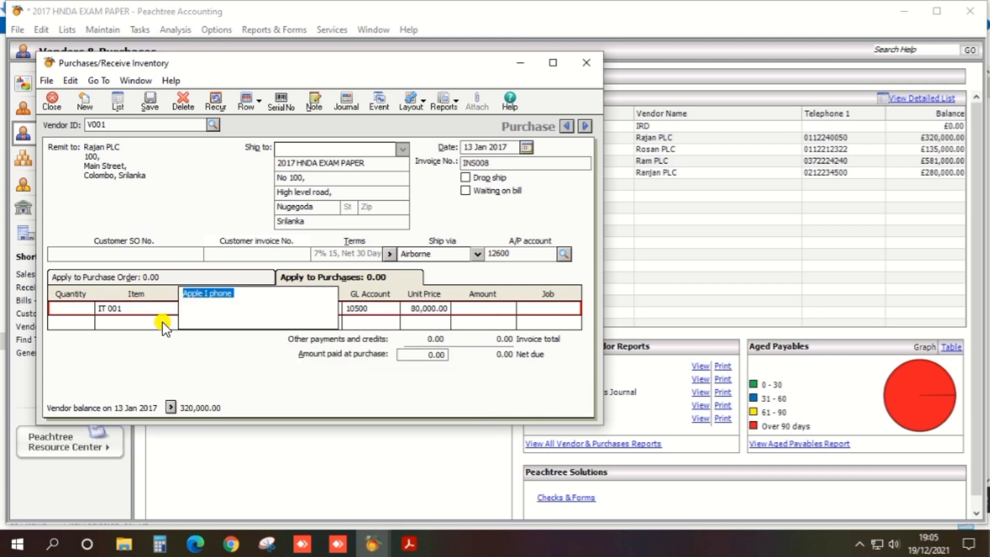
- Set the line quantity to 20, giving an amount of 1,600,000.00
{"action": "left_click", "coordinate": [69, 308]}
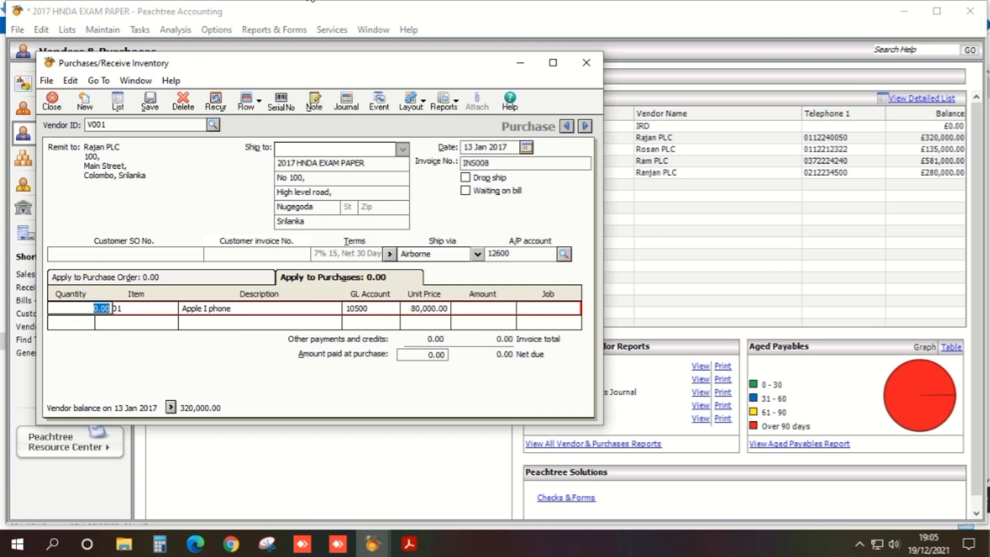
{"action": "key", "text": "alt+Tab"}
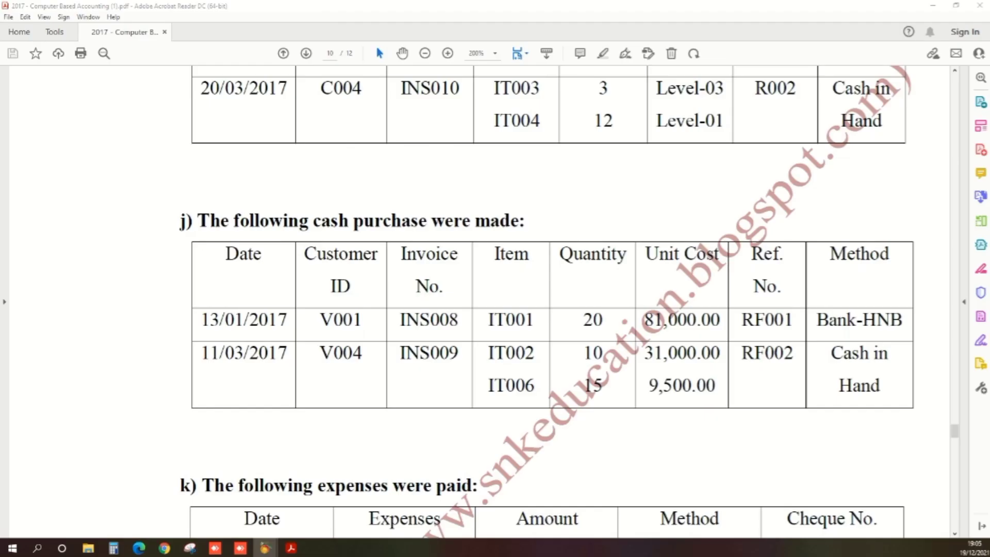
{"action": "key", "text": "alt+Tab"}
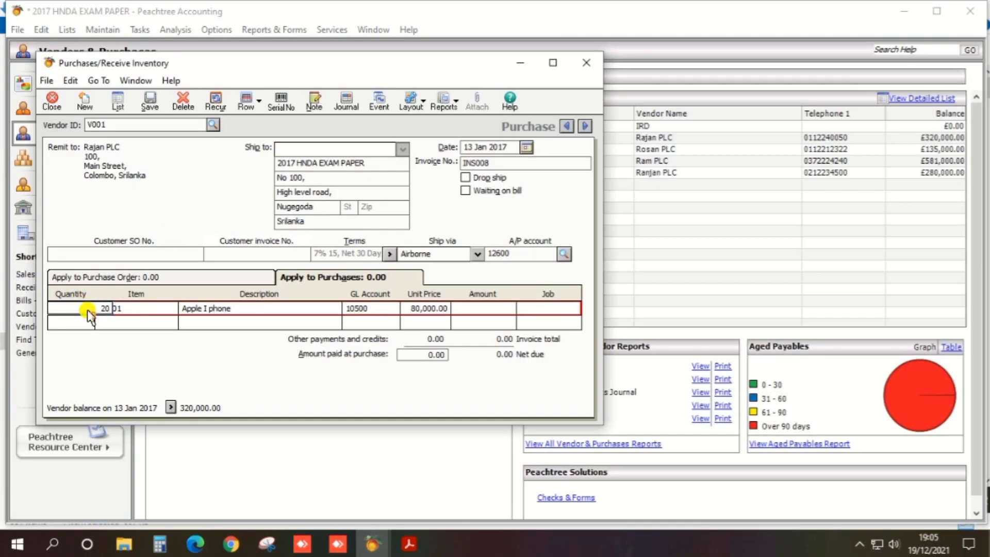
{"action": "key", "text": "Tab"}
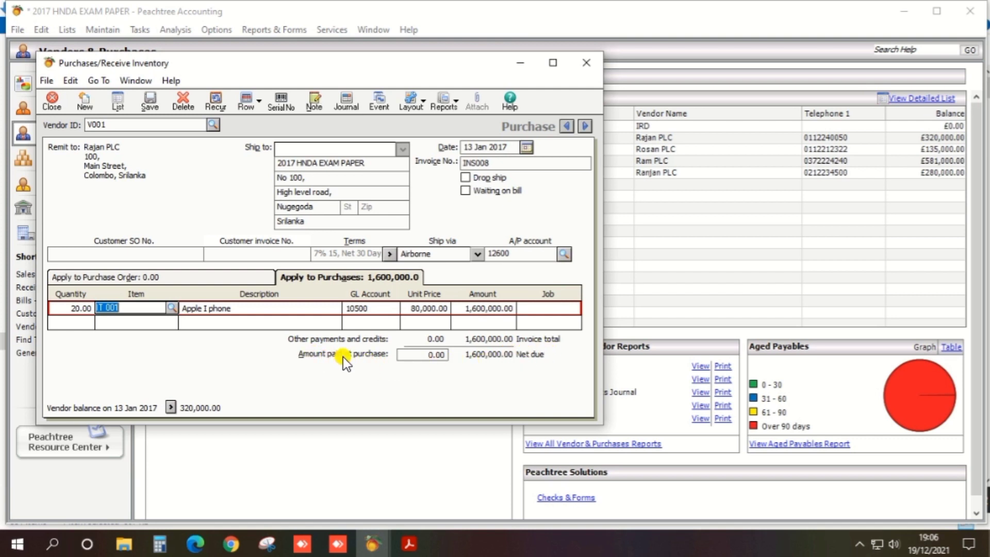
- Enter 1,600,000.00 as the amount paid at purchase, leaving 0.00 due
{"action": "left_click", "coordinate": [418, 356]}
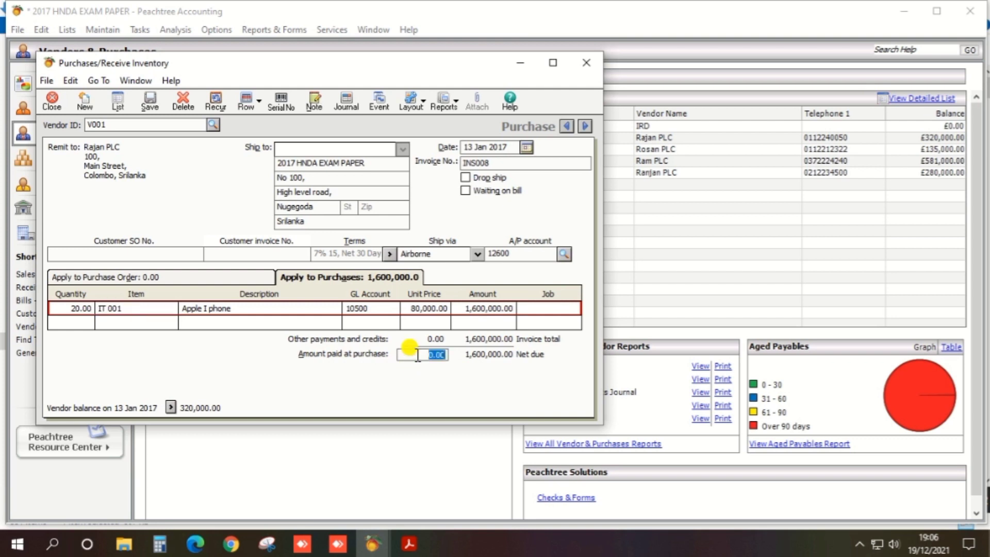
{"action": "type", "text": "1"}
{"action": "key", "text": "Tab"}
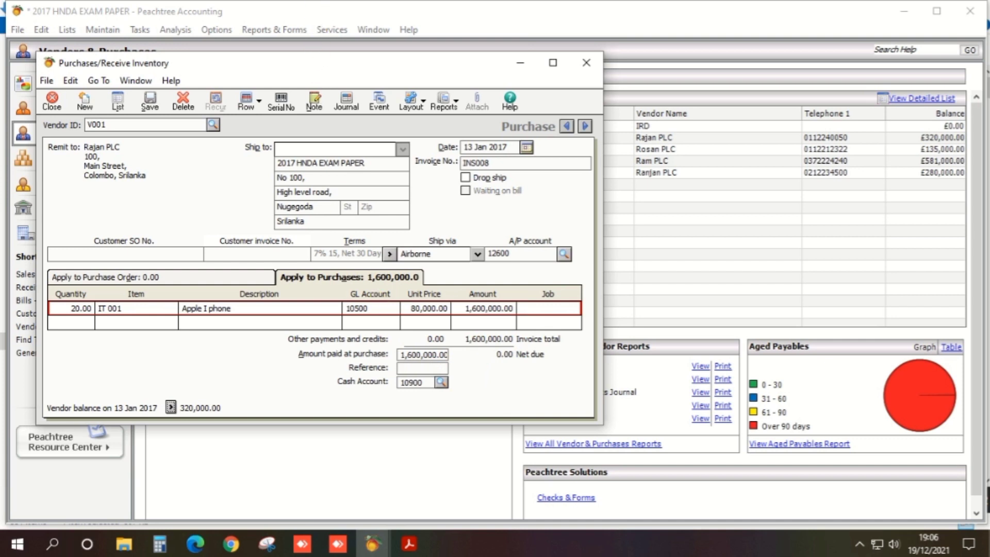
- Enter RF001 as the purchase reference
{"action": "key", "text": "alt+Tab"}
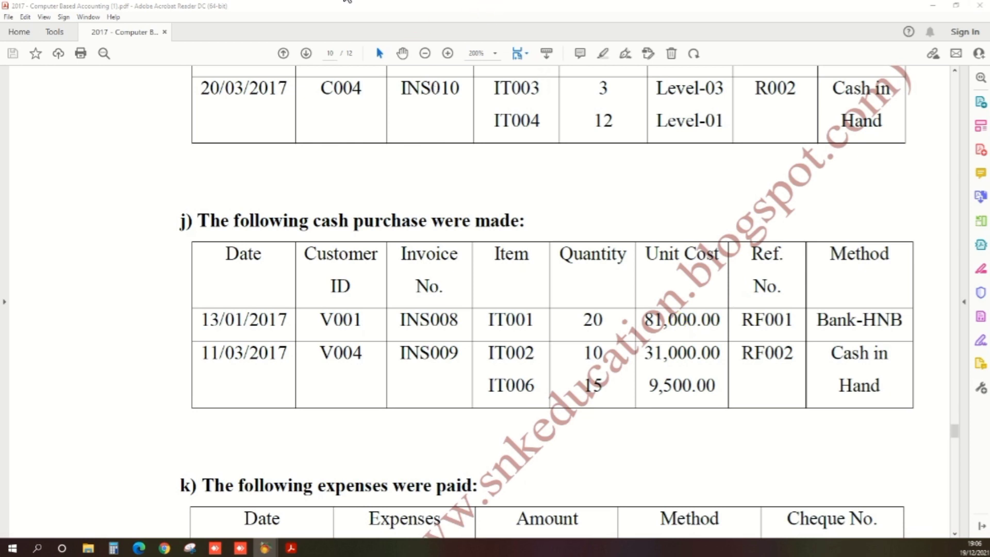
{"action": "key", "text": "alt+Tab"}
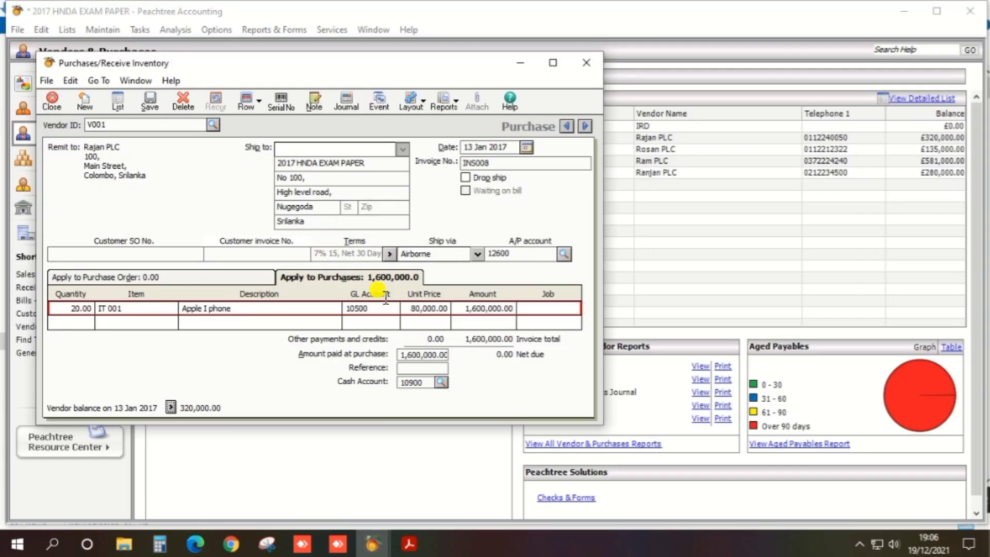
{"action": "left_click", "coordinate": [420, 367]}
{"action": "type", "text": "RF001"}
{"action": "key", "text": "alt+Tab"}
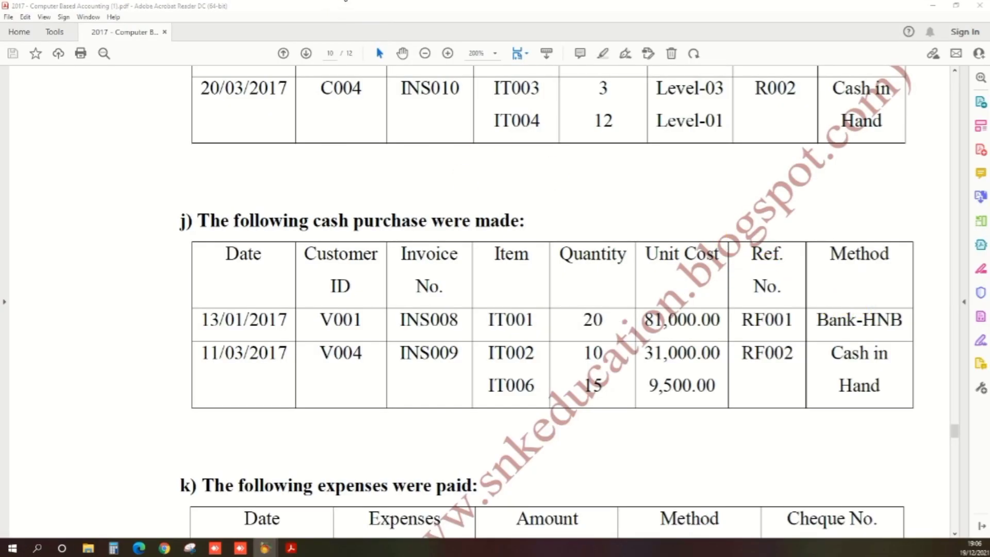
{"action": "key", "text": "alt+Tab"}
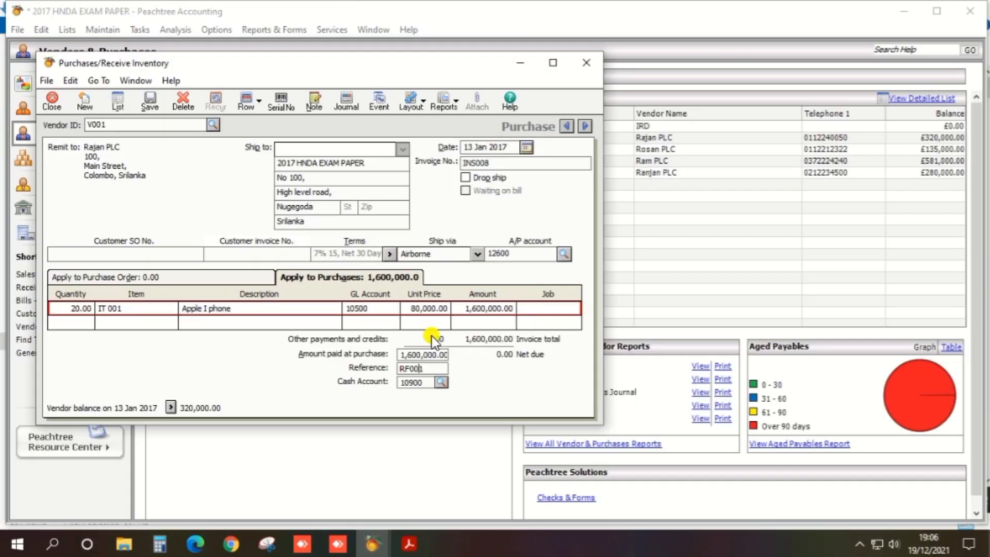
- Set the purchase's cash account to 11000, Bank HNB, replacing 10900
{"action": "left_click", "coordinate": [442, 384]}
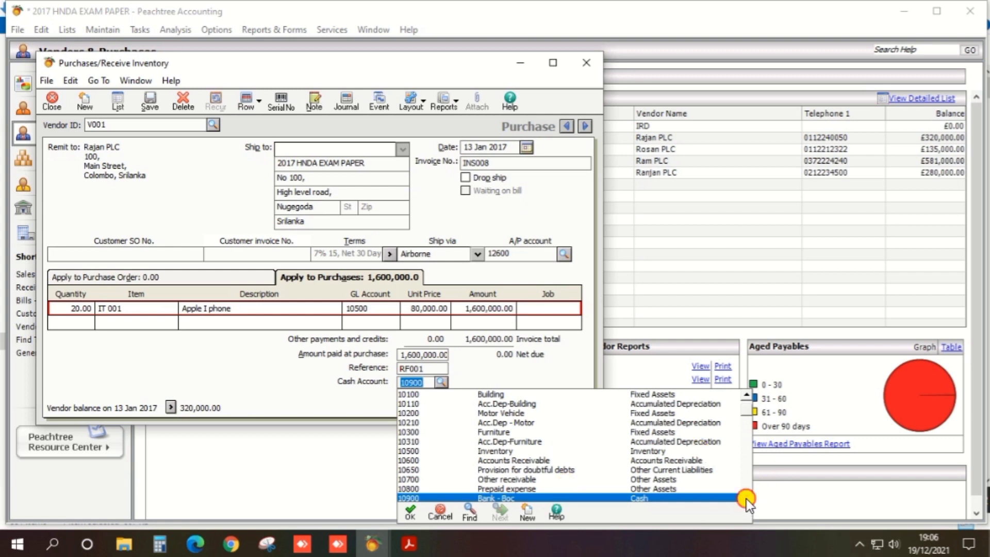
{"action": "scroll", "coordinate": [747, 499], "scroll_direction": "down", "scroll_amount": 3}
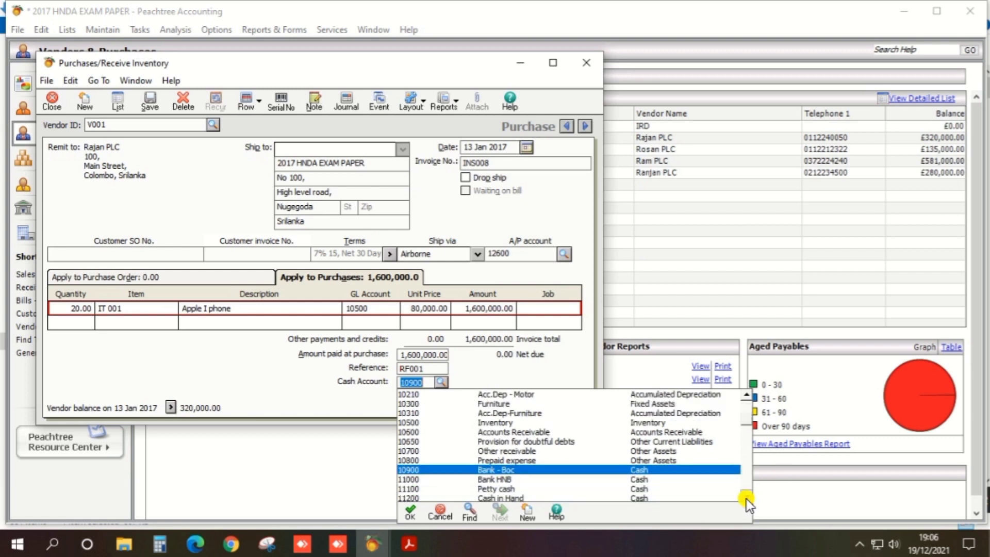
{"action": "double_click", "coordinate": [505, 479]}
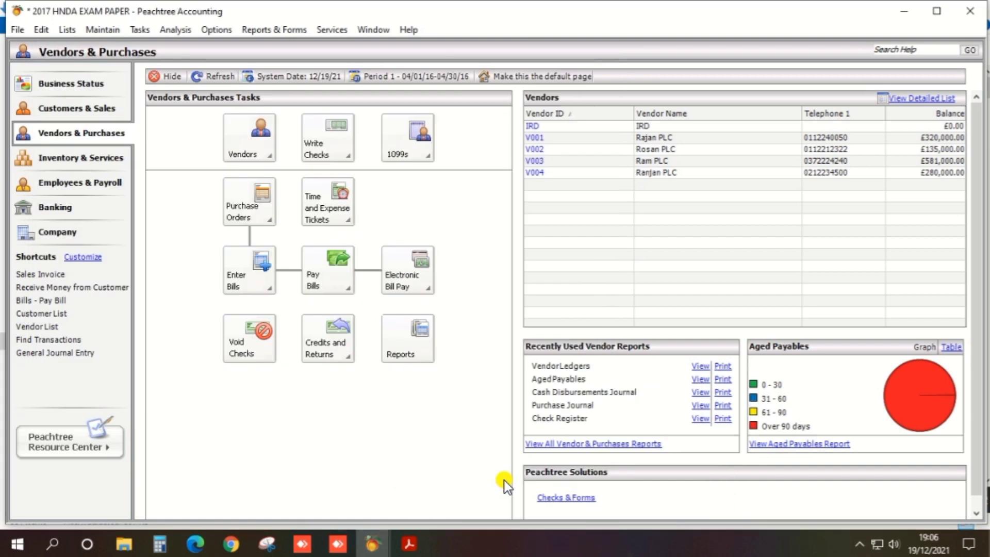
{"action": "left_click", "coordinate": [373, 544]}
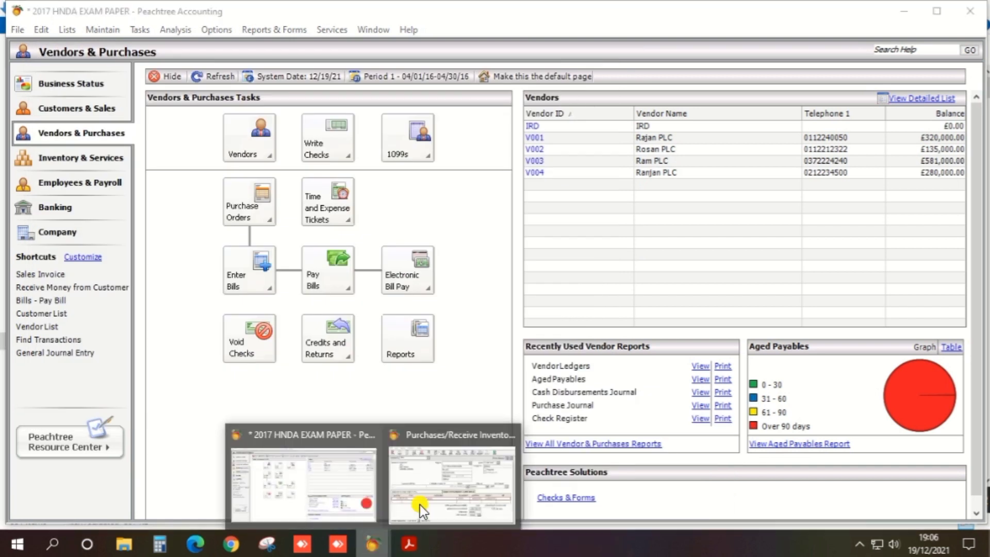
{"action": "left_click", "coordinate": [423, 503]}
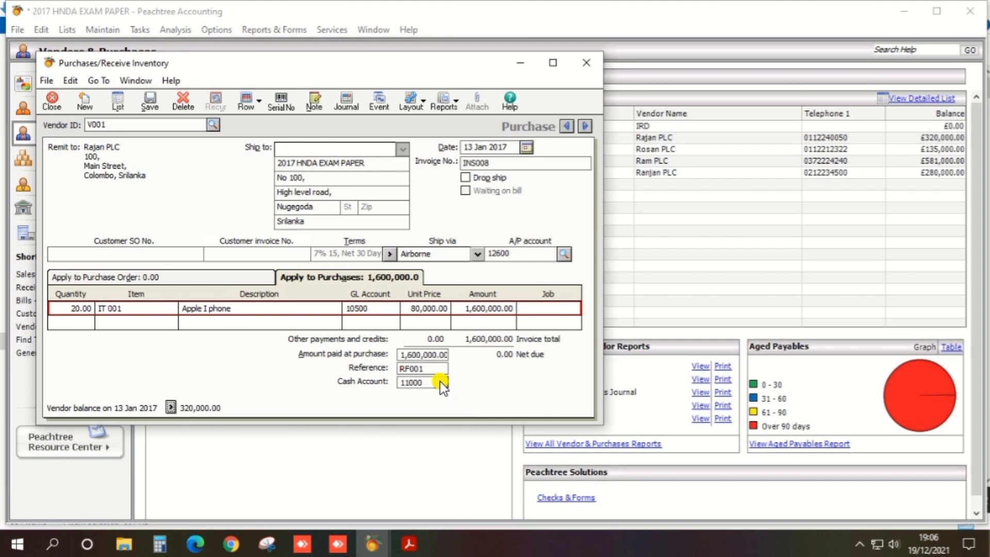
{"action": "left_click", "coordinate": [444, 384]}
{"action": "left_click", "coordinate": [442, 383]}
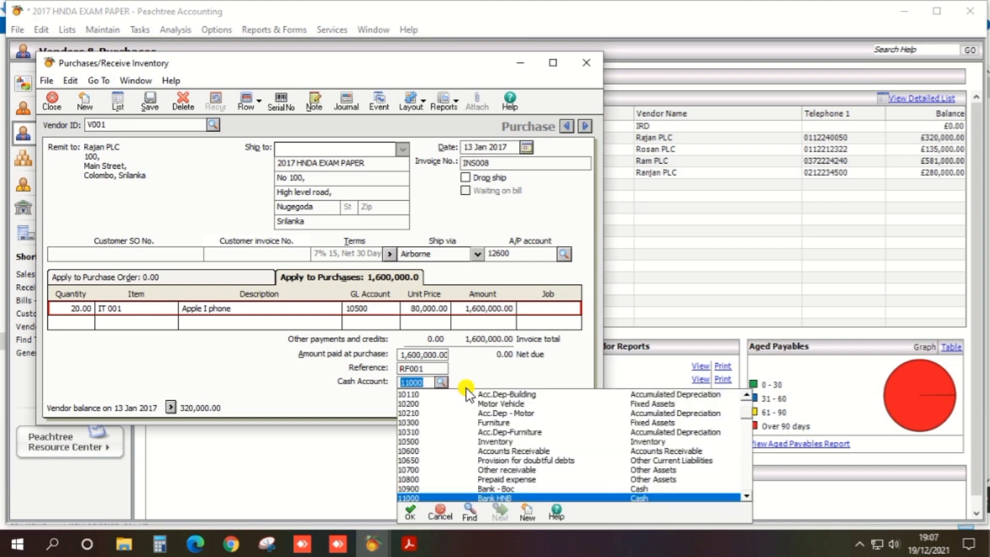
{"action": "double_click", "coordinate": [507, 498]}
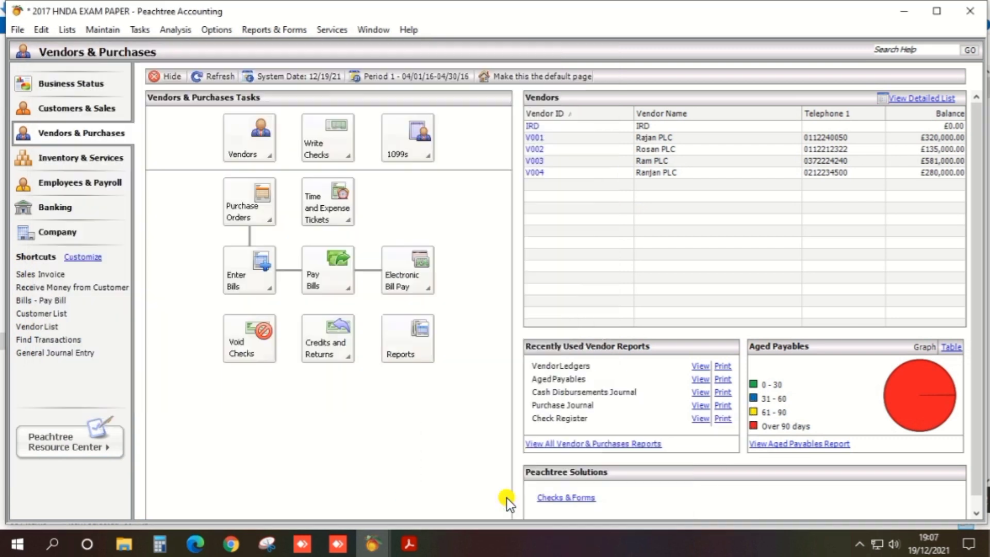
{"action": "mouse_move", "coordinate": [384, 548]}
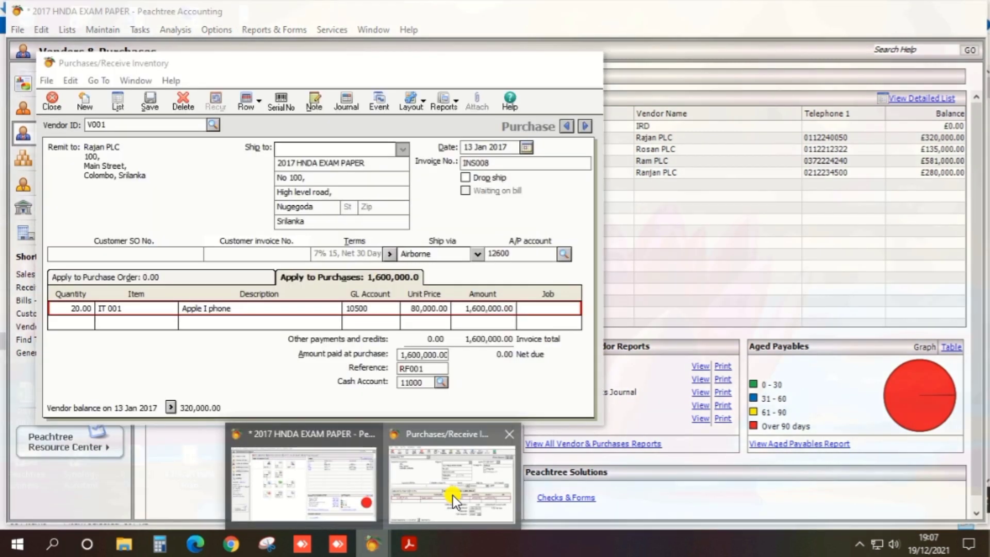
{"action": "left_click", "coordinate": [453, 496]}
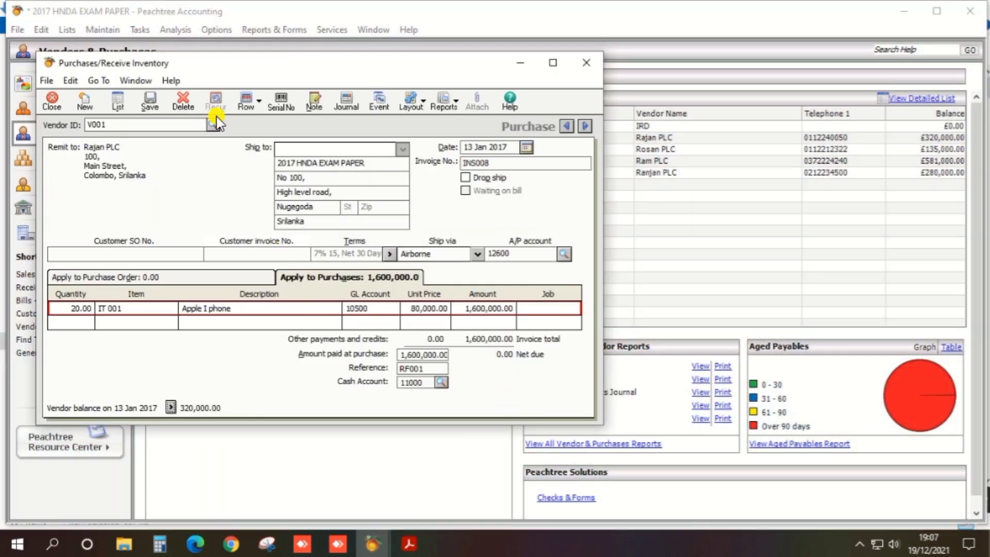
- Save the INS008 cash purchase and close the Purchases/Receive Inventory window
{"action": "left_click", "coordinate": [151, 102]}
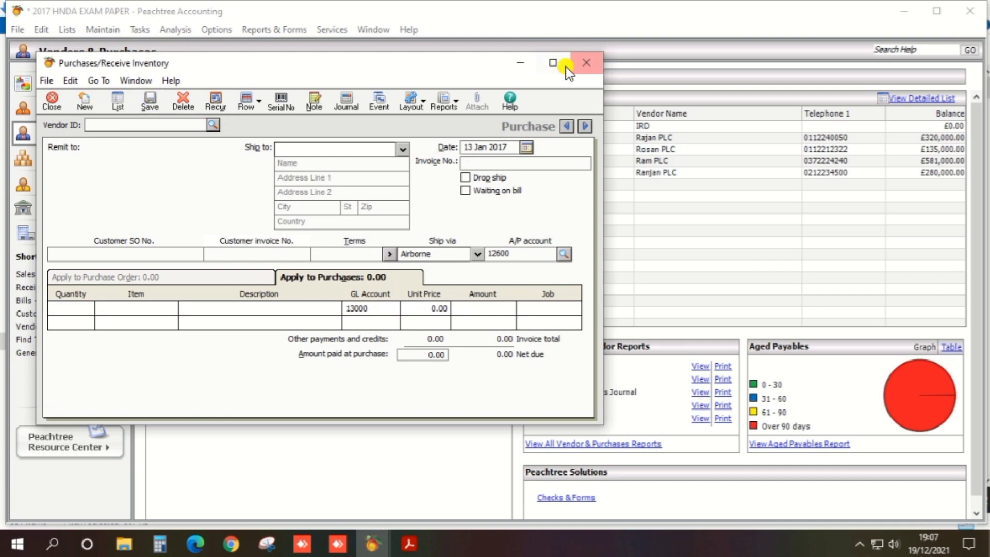
{"action": "left_click", "coordinate": [590, 60]}
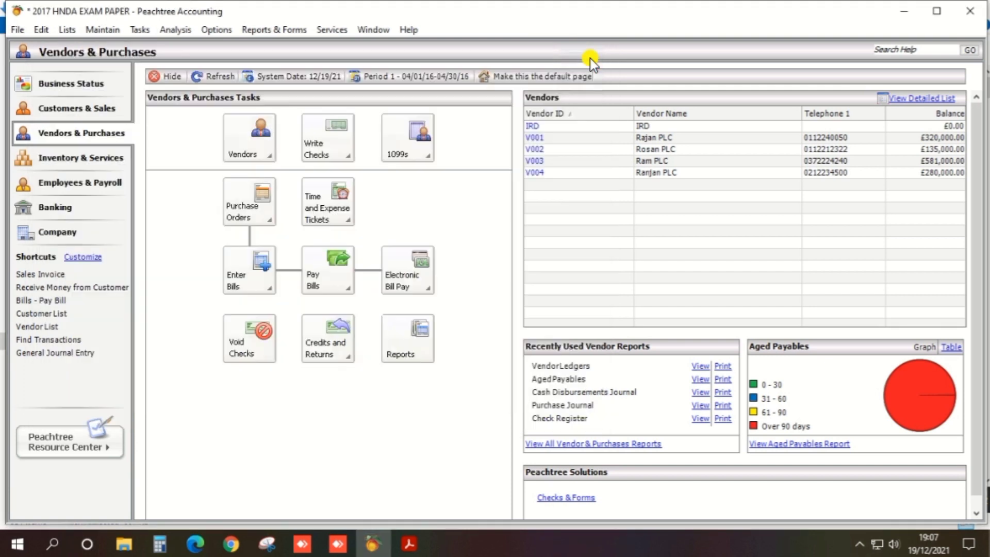